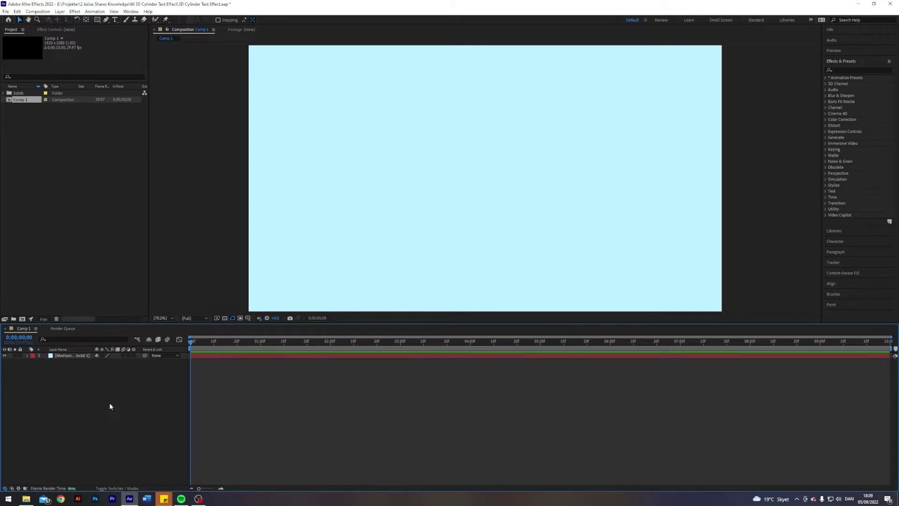
Step: Create a new text layer and type 'TEXT CYLINDER :)' in bold black
{"action": "key", "text": "ctrl+t"}
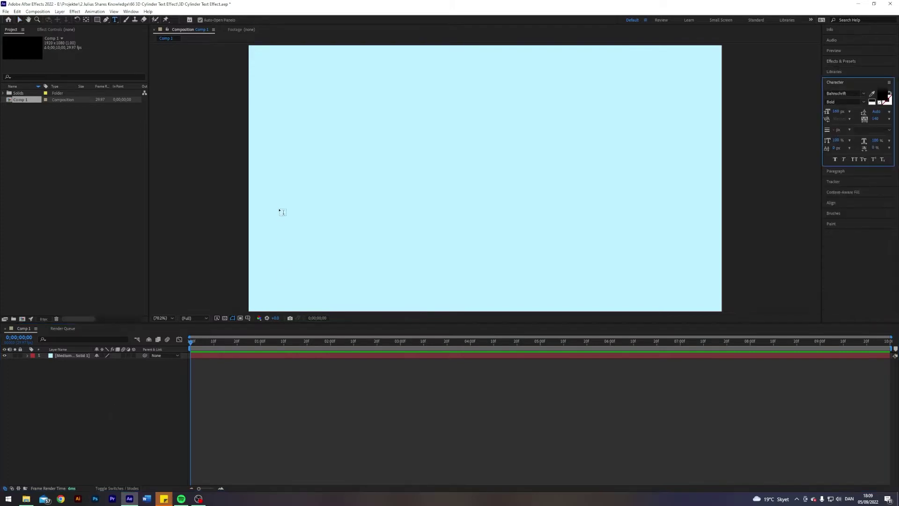
{"action": "left_click", "coordinate": [276, 178]}
{"action": "type", "text": "tex"}
{"action": "key", "text": "BackSpace"}
{"action": "key", "text": "BackSpace"}
{"action": "key", "text": "BackSpace"}
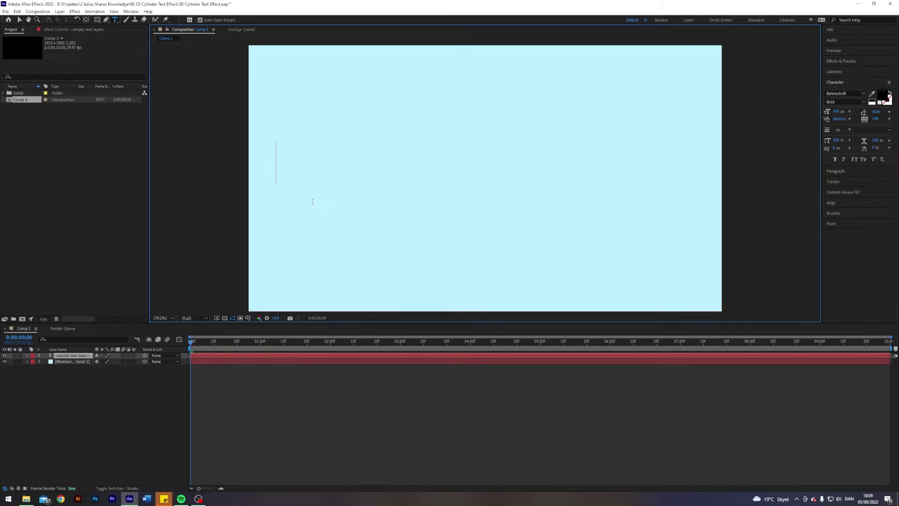
{"action": "type", "text": "TE"}
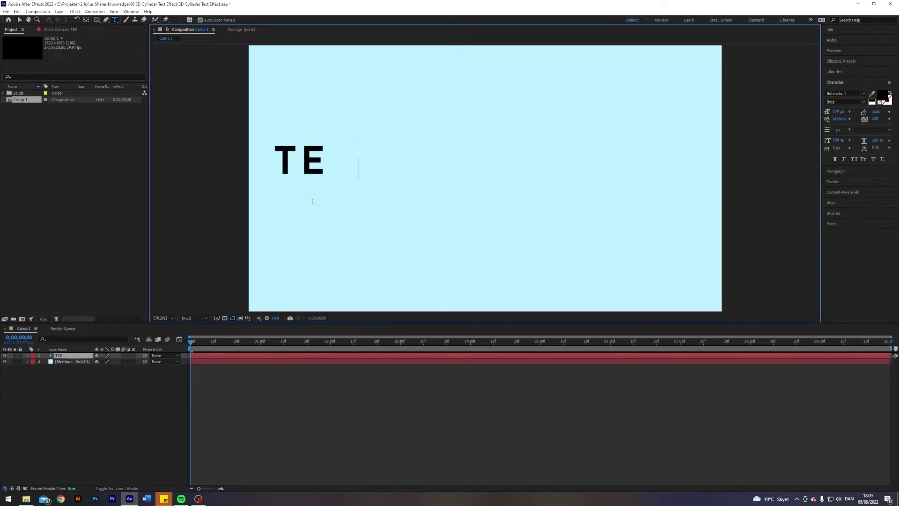
{"action": "type", "text": "XT CYLINDER :)"}
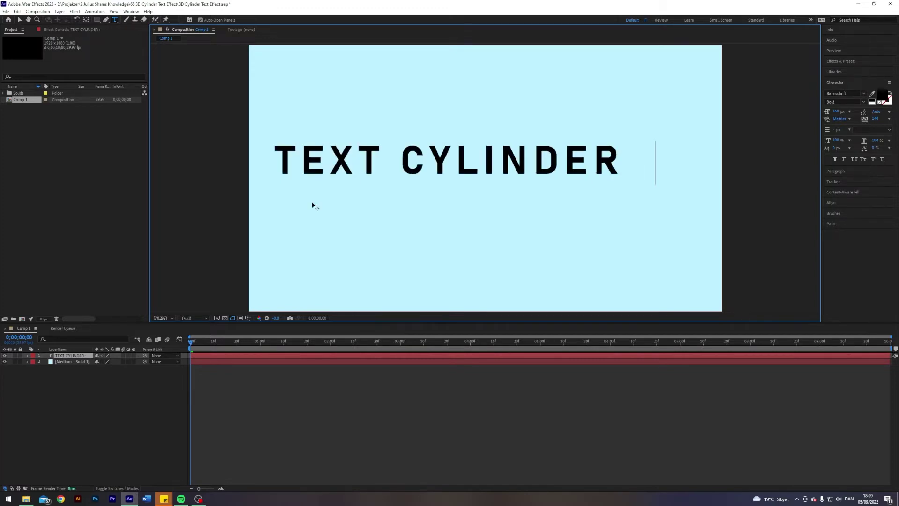
Step: Enlarge the text to about 205 px and centre it horizontally and vertically
{"action": "left_click", "coordinate": [19, 20]}
{"action": "left_click_drag", "start_coordinate": [836, 113], "coordinate": [845, 114]}
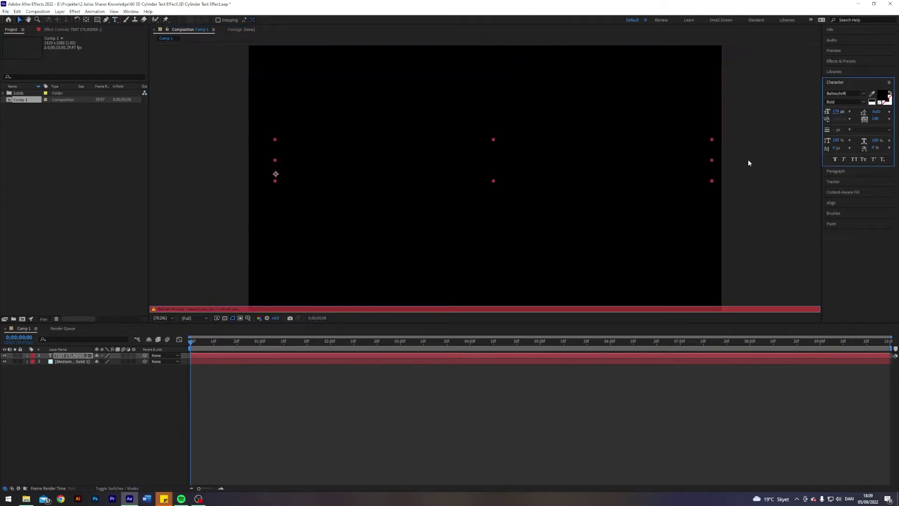
{"action": "left_click_drag", "start_coordinate": [839, 114], "coordinate": [849, 114]}
{"action": "left_click", "coordinate": [831, 203]}
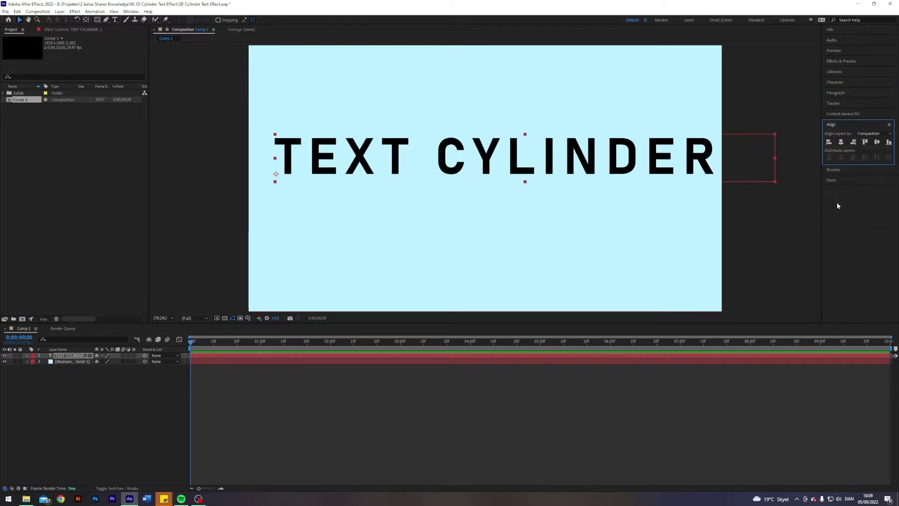
{"action": "left_click", "coordinate": [841, 142]}
{"action": "left_click", "coordinate": [877, 142]}
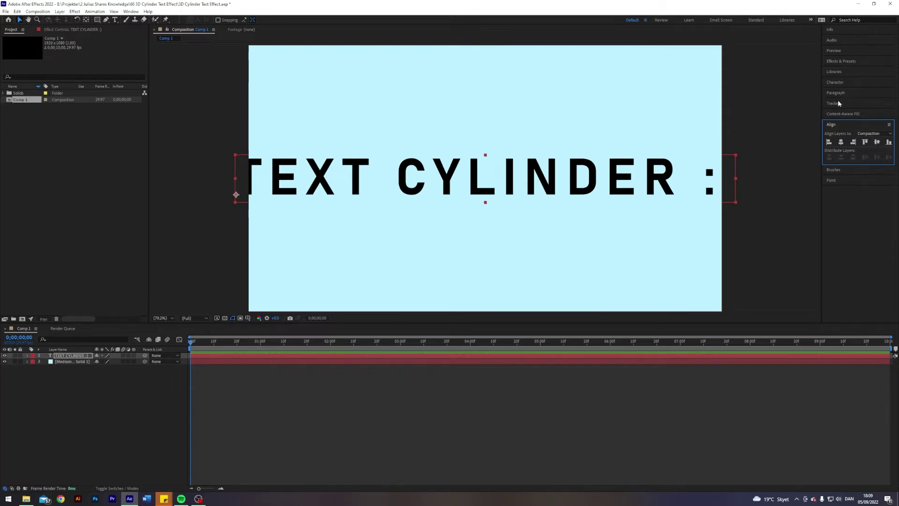
Step: Shrink the text to 175 px so it fits, and re-centre it in the composition
{"action": "left_click", "coordinate": [837, 82]}
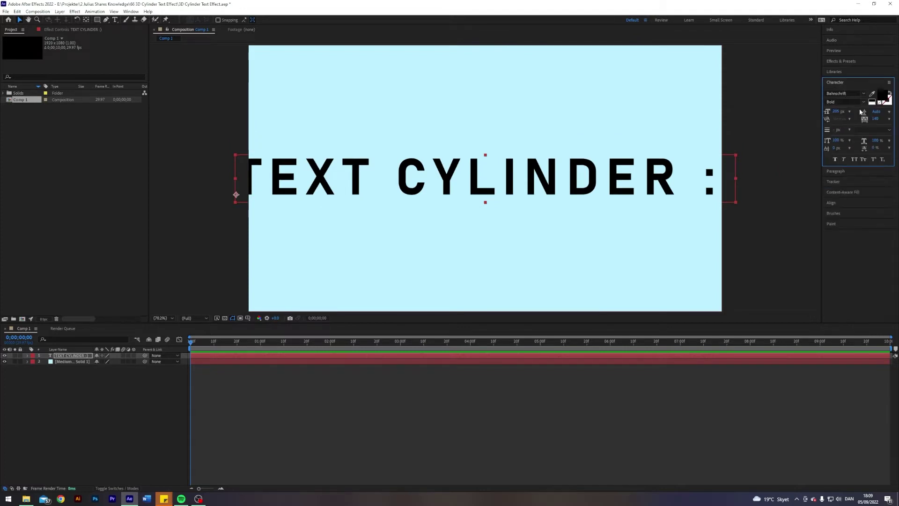
{"action": "left_click_drag", "start_coordinate": [839, 115], "coordinate": [828, 110]}
{"action": "left_click", "coordinate": [832, 203]}
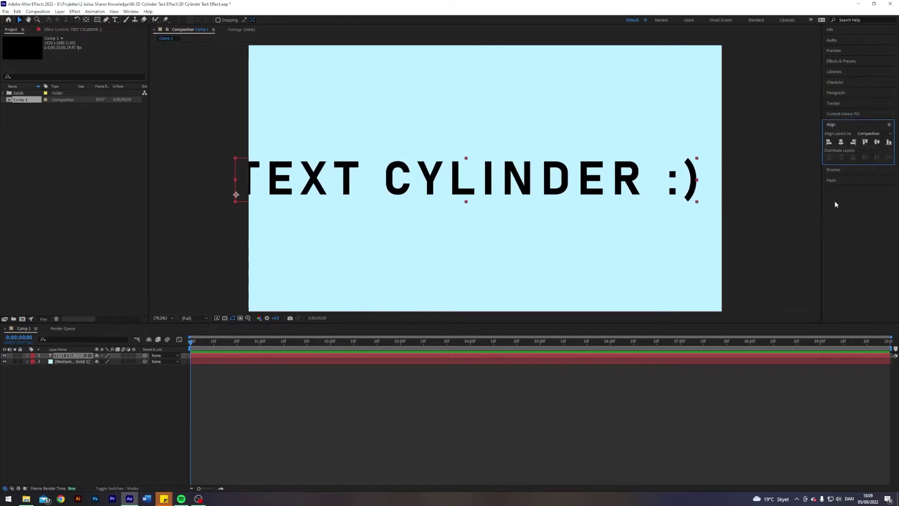
{"action": "left_click", "coordinate": [841, 142]}
{"action": "left_click", "coordinate": [877, 142]}
{"action": "left_click", "coordinate": [121, 435]}
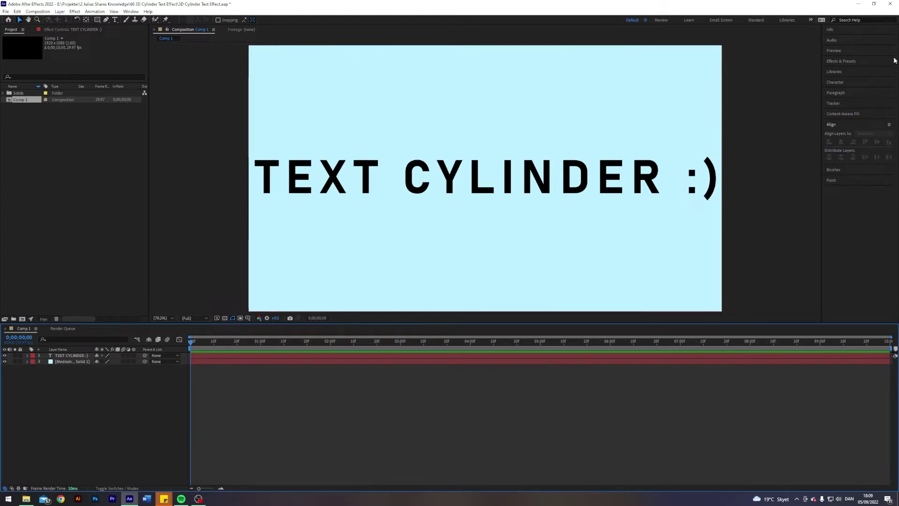
{"action": "left_click", "coordinate": [843, 61]}
Step: Search for 'cc cylin' and apply CC Cylinder to the text layer
{"action": "left_click", "coordinate": [864, 70]}
{"action": "type", "text": "cc cylin"}
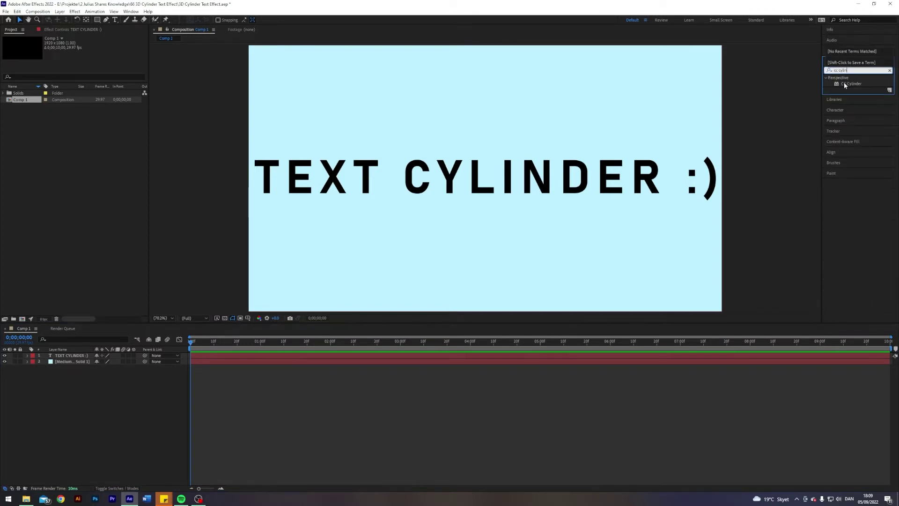
{"action": "left_click_drag", "start_coordinate": [845, 86], "coordinate": [67, 358]}
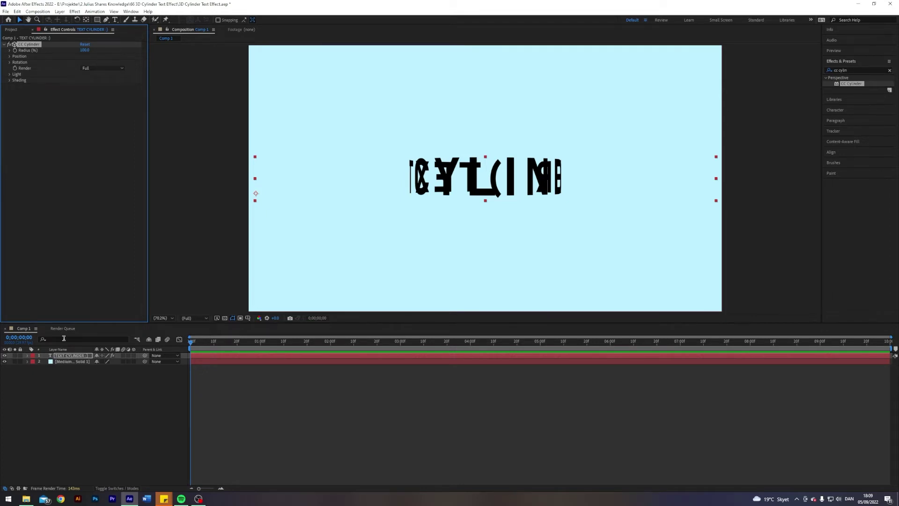
Step: Try a Radius of 149 and a rightward Position shift, undoing each change
{"action": "left_click_drag", "start_coordinate": [85, 50], "coordinate": [102, 50]}
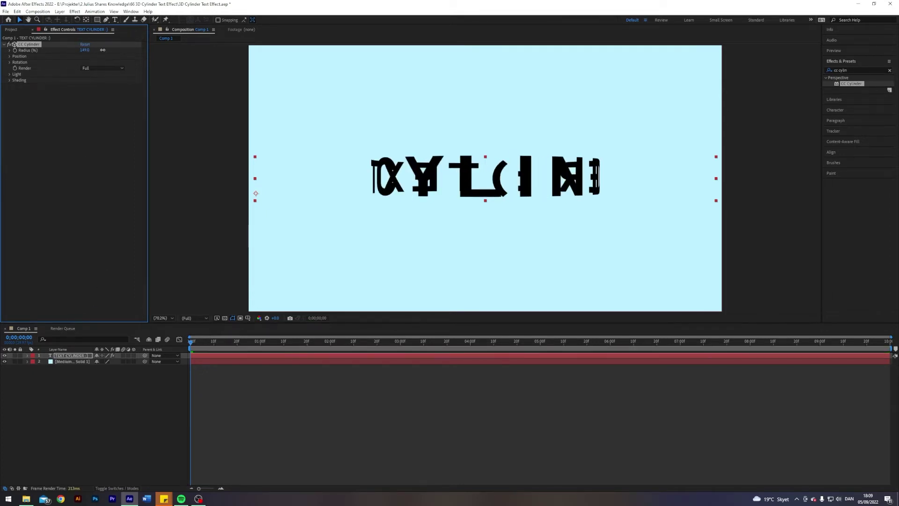
{"action": "key", "text": "ctrl+z"}
{"action": "left_click", "coordinate": [9, 56]}
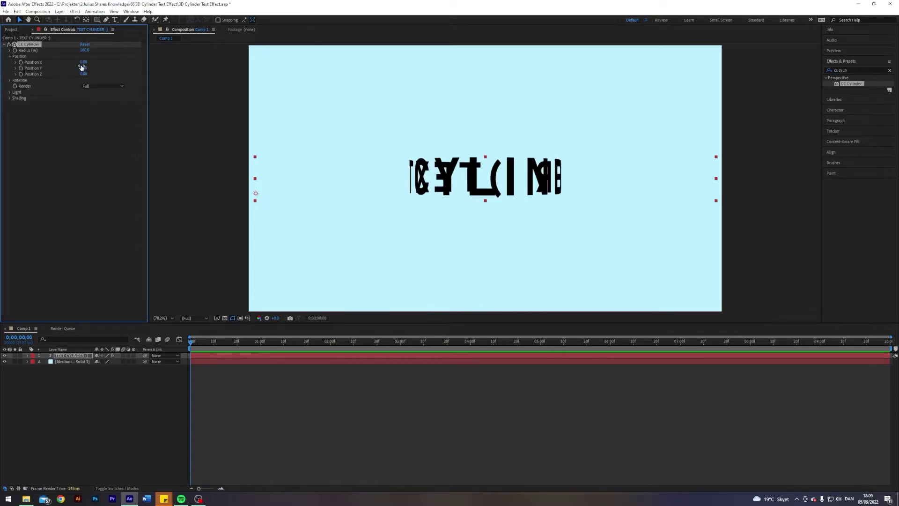
{"action": "left_click_drag", "start_coordinate": [98, 64], "coordinate": [111, 62]}
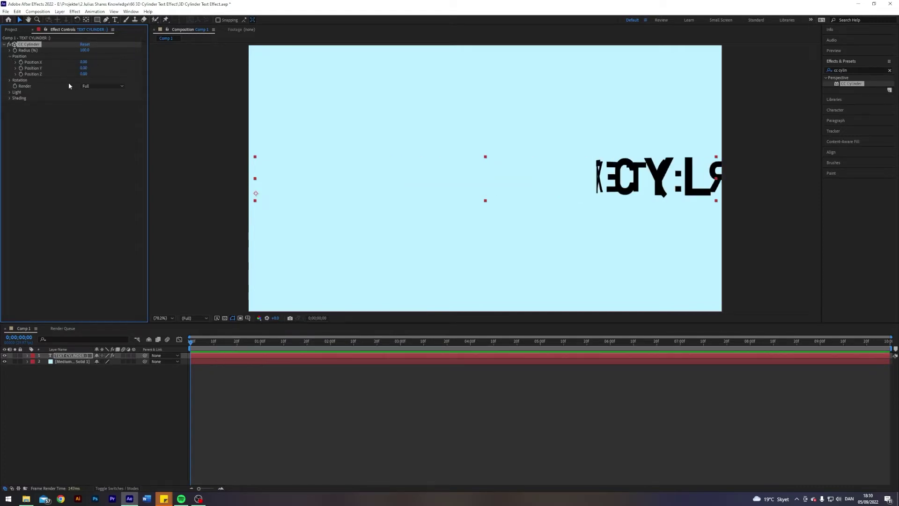
{"action": "key", "text": "ctrl+z"}
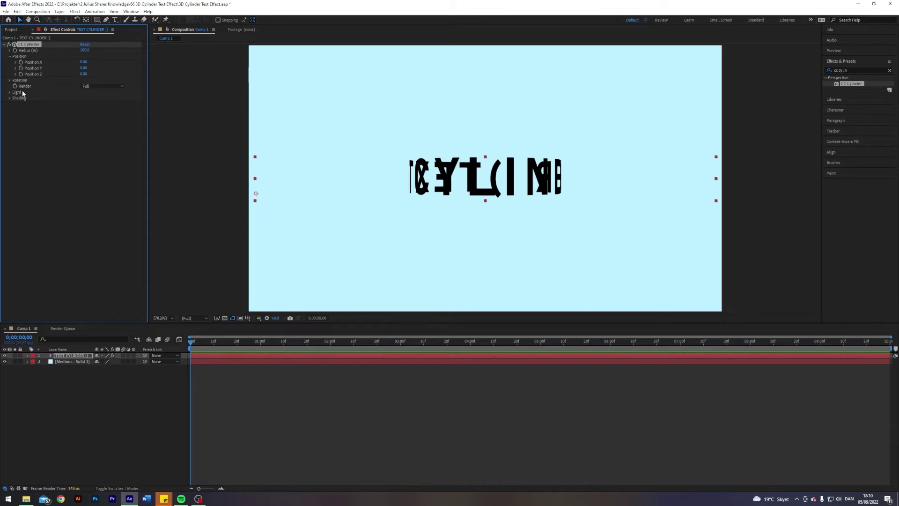
Step: Experiment with Rotation X, Y (145°) and Z, settling on a 43° X tilt
{"action": "left_click", "coordinate": [10, 81]}
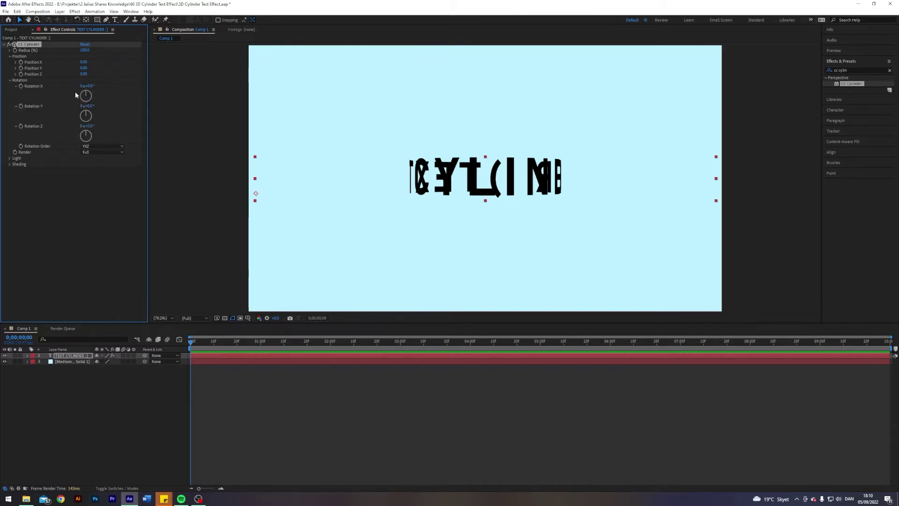
{"action": "left_click_drag", "start_coordinate": [90, 87], "coordinate": [125, 97]}
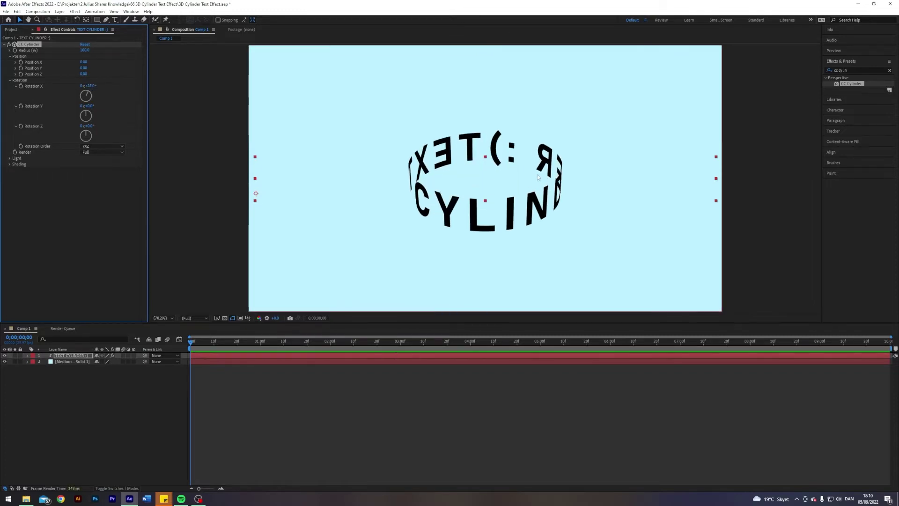
{"action": "key", "text": "ctrl+z"}
{"action": "mouse_move", "coordinate": [87, 105]}
{"action": "left_mouse_down"}
{"action": "mouse_move", "coordinate": [142, 107]}
{"action": "mouse_move", "coordinate": [88, 107]}
{"action": "left_mouse_up"}
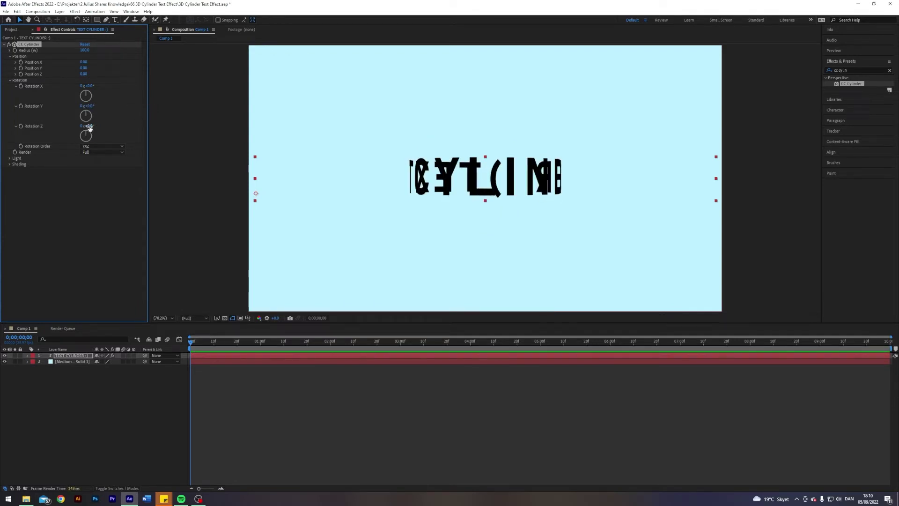
{"action": "left_click_drag", "start_coordinate": [92, 125], "coordinate": [115, 122]}
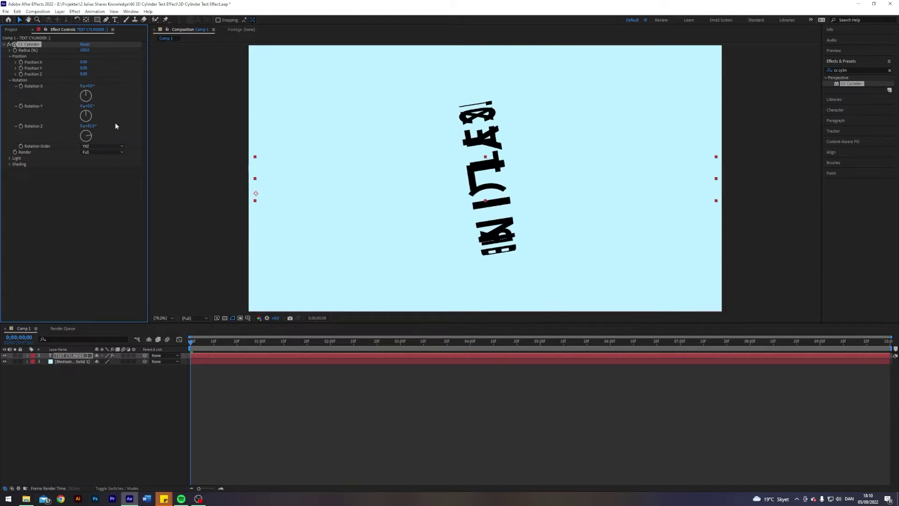
{"action": "key", "text": "ctrl+z"}
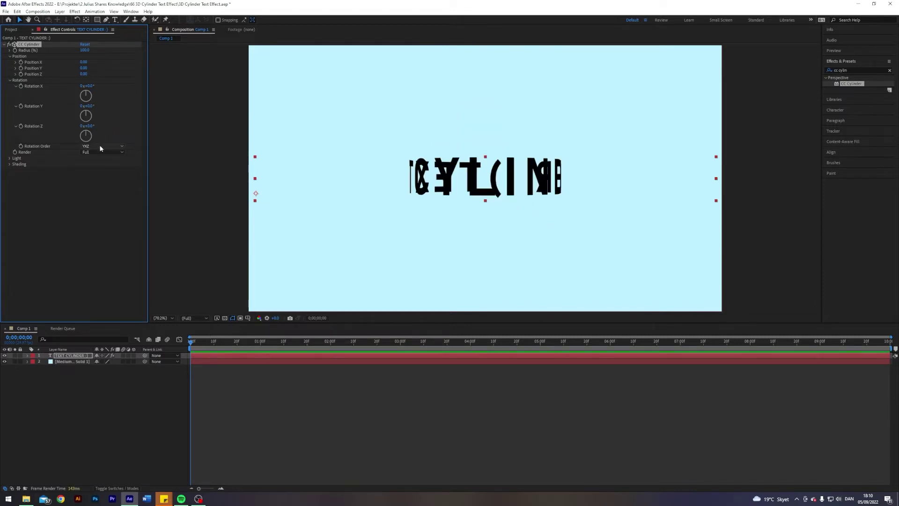
{"action": "left_click_drag", "start_coordinate": [96, 87], "coordinate": [104, 87]}
Step: Try CC Cylinder Render modes Outside and Inside, then set Render back to Full
{"action": "left_click", "coordinate": [95, 152]}
{"action": "left_click", "coordinate": [99, 168]}
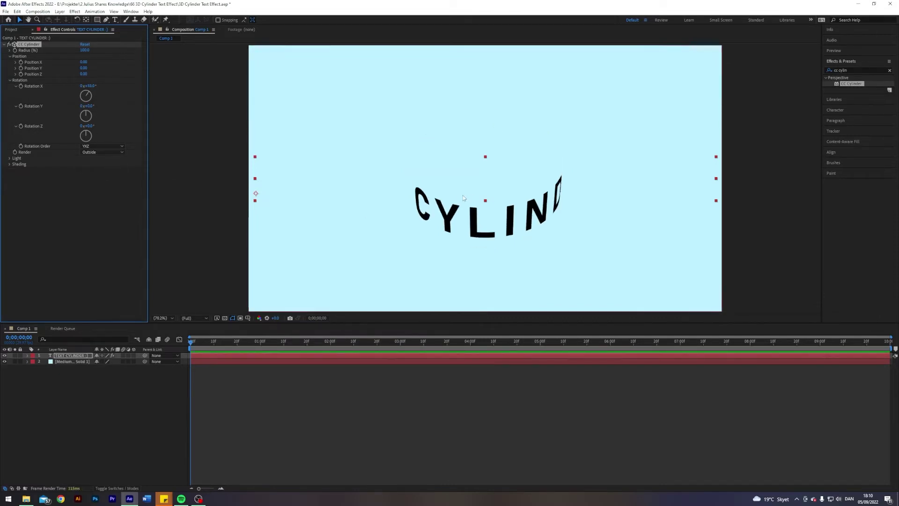
{"action": "left_click", "coordinate": [100, 152]}
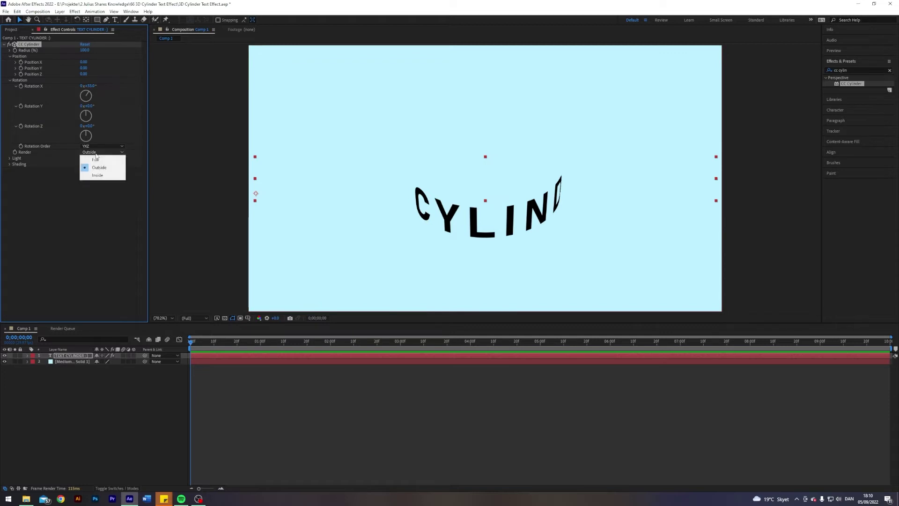
{"action": "left_click", "coordinate": [98, 175]}
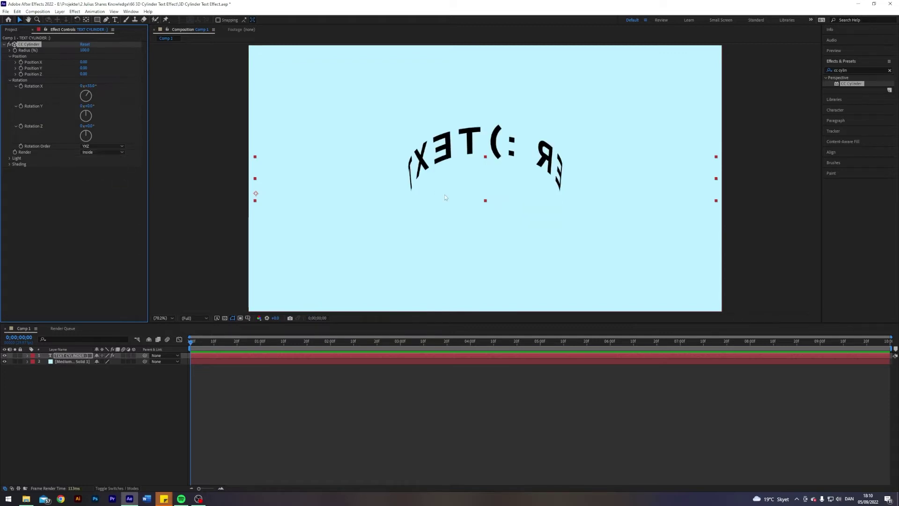
{"action": "left_click", "coordinate": [98, 153]}
{"action": "left_click", "coordinate": [98, 156]}
{"action": "left_click", "coordinate": [9, 158]}
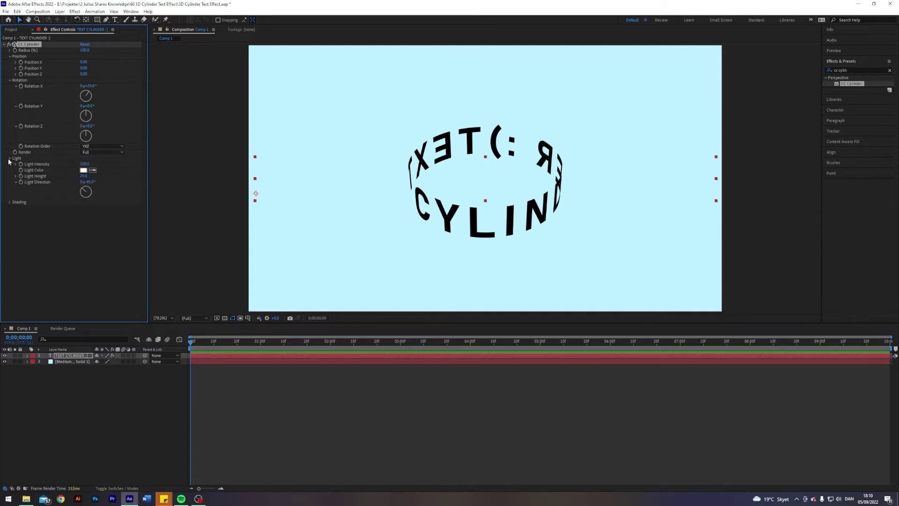
{"action": "left_click", "coordinate": [68, 355]}
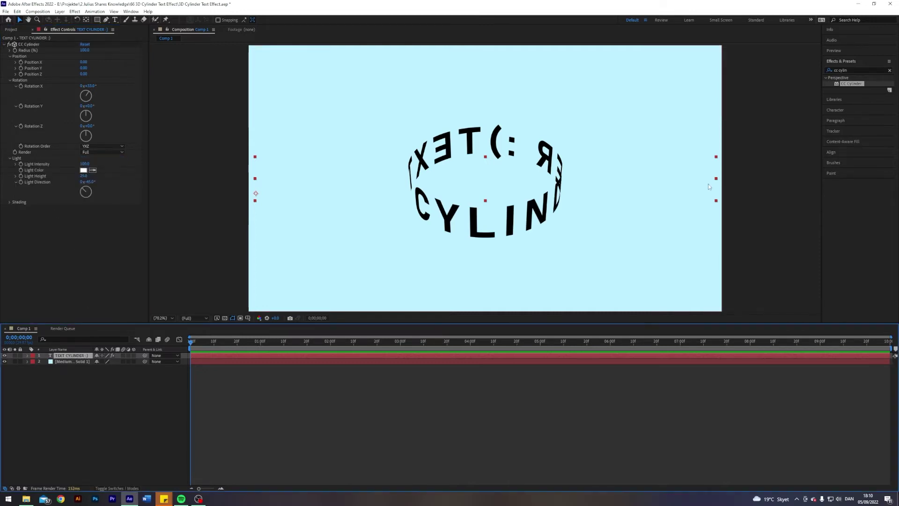
{"action": "left_click", "coordinate": [890, 71]}
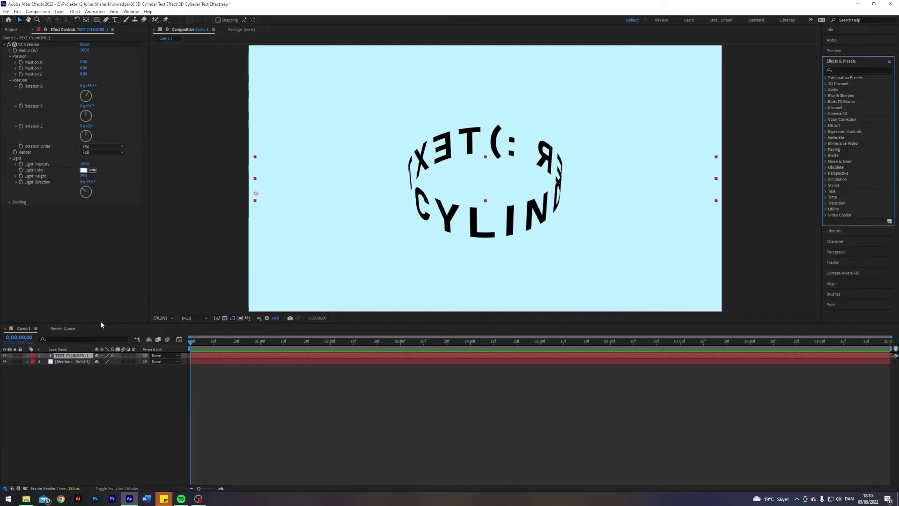
{"action": "left_click", "coordinate": [838, 232]}
{"action": "left_click", "coordinate": [841, 221]}
{"action": "left_click", "coordinate": [883, 96]}
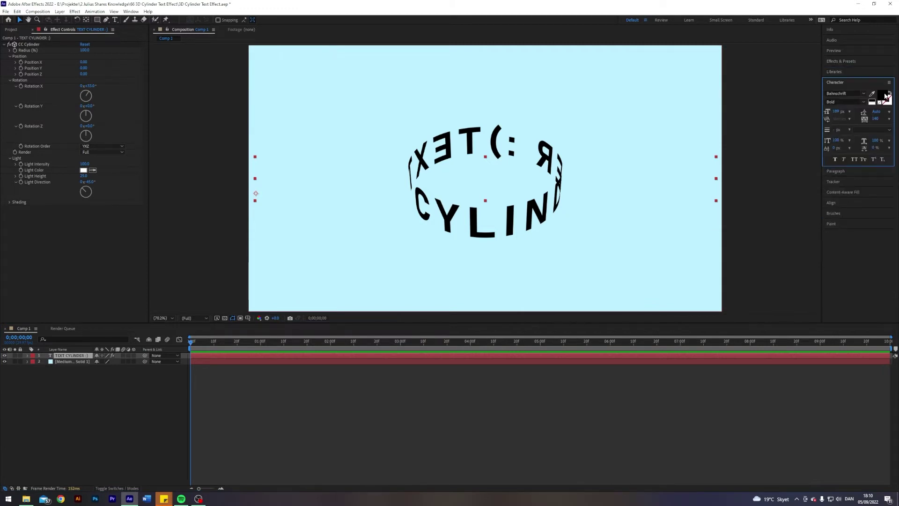
{"action": "left_click", "coordinate": [367, 206]}
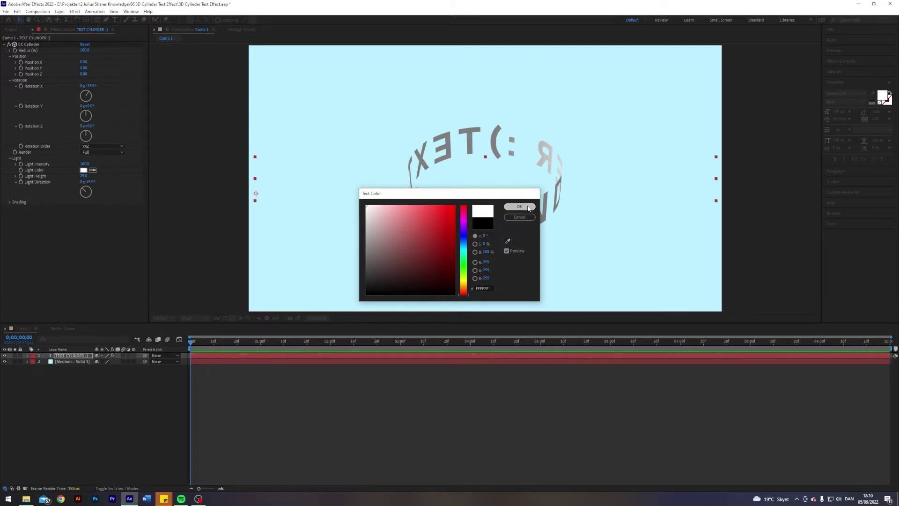
{"action": "left_click", "coordinate": [519, 207]}
{"action": "left_click", "coordinate": [75, 172]}
{"action": "left_click", "coordinate": [9, 201]}
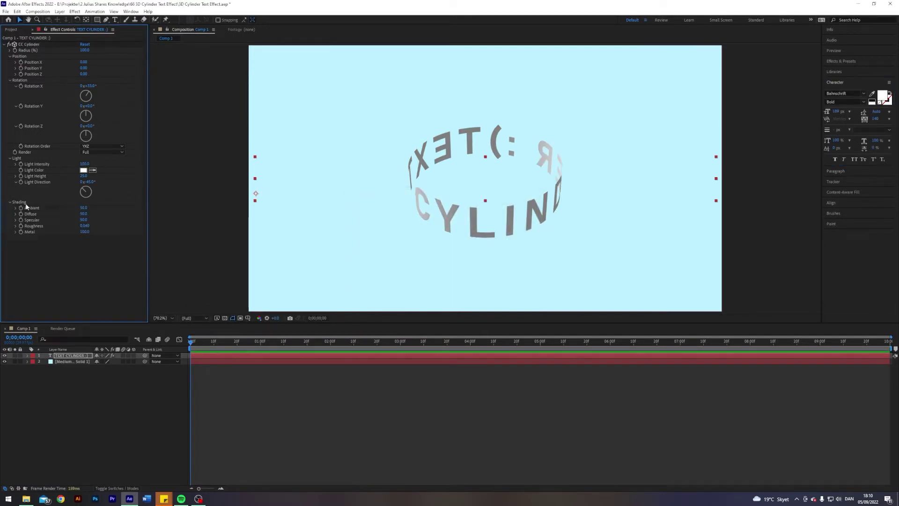
{"action": "mouse_move", "coordinate": [84, 208]}
{"action": "left_mouse_down"}
{"action": "mouse_move", "coordinate": [105, 208]}
{"action": "mouse_move", "coordinate": [94, 208]}
{"action": "left_mouse_up"}
{"action": "left_click", "coordinate": [882, 97]}
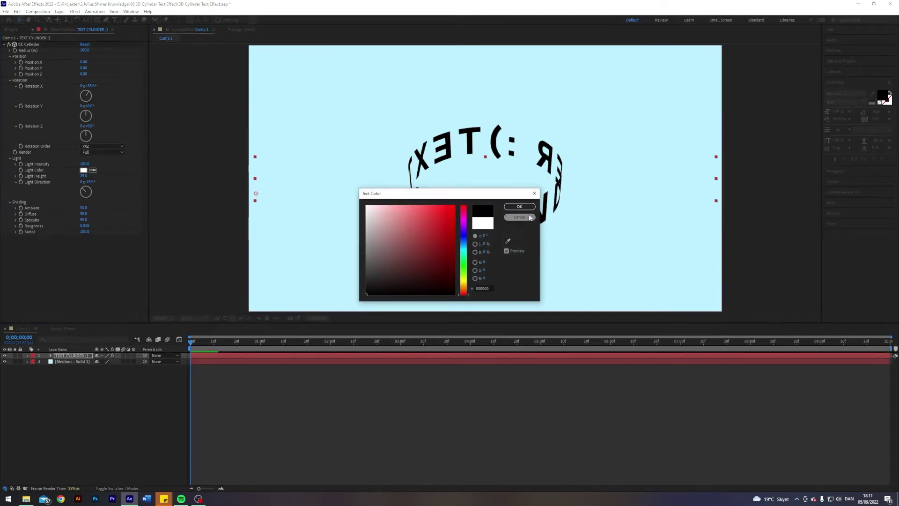
{"action": "left_click", "coordinate": [519, 206]}
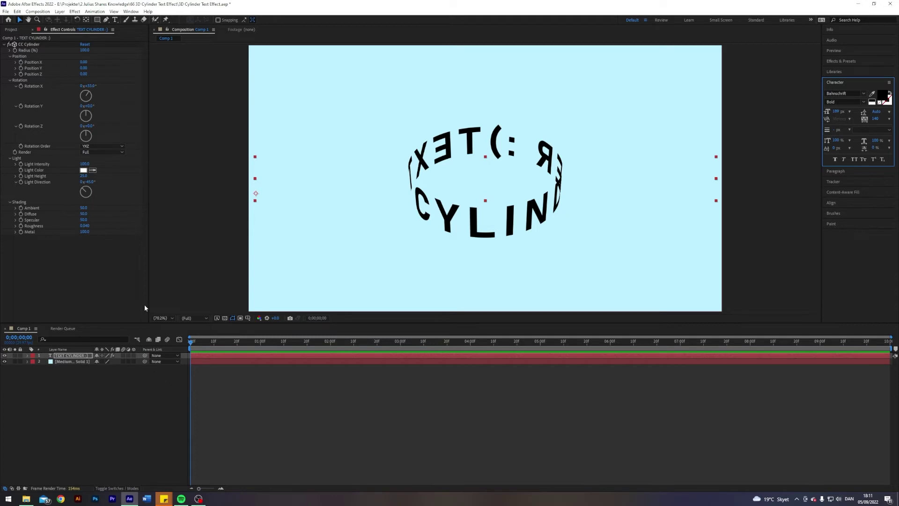
Step: Keyframe Rotation Y at the start and give it one extra revolution at the clip's end
{"action": "left_click_drag", "start_coordinate": [89, 109], "coordinate": [167, 99]}
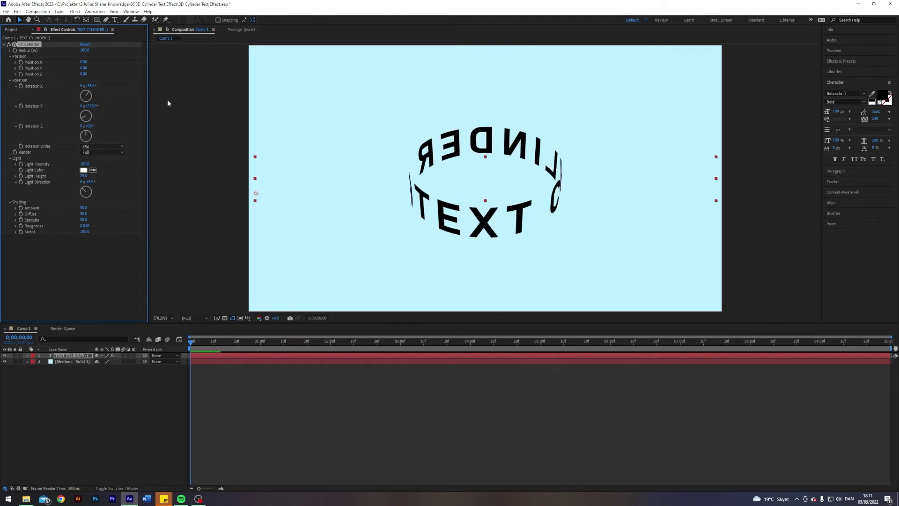
{"action": "left_click", "coordinate": [21, 106]}
{"action": "left_click_drag", "start_coordinate": [190, 342], "coordinate": [890, 370]}
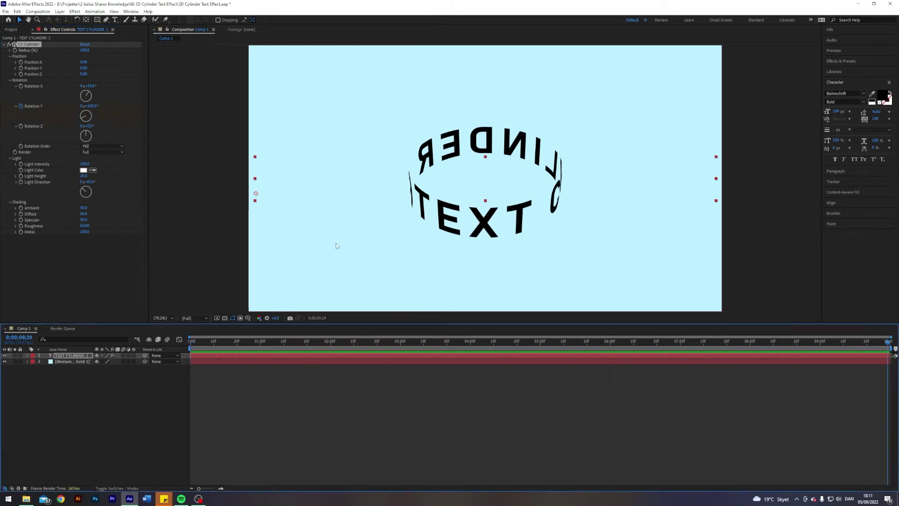
{"action": "left_click", "coordinate": [81, 105]}
{"action": "type", "text": "1"}
{"action": "key", "text": "Return"}
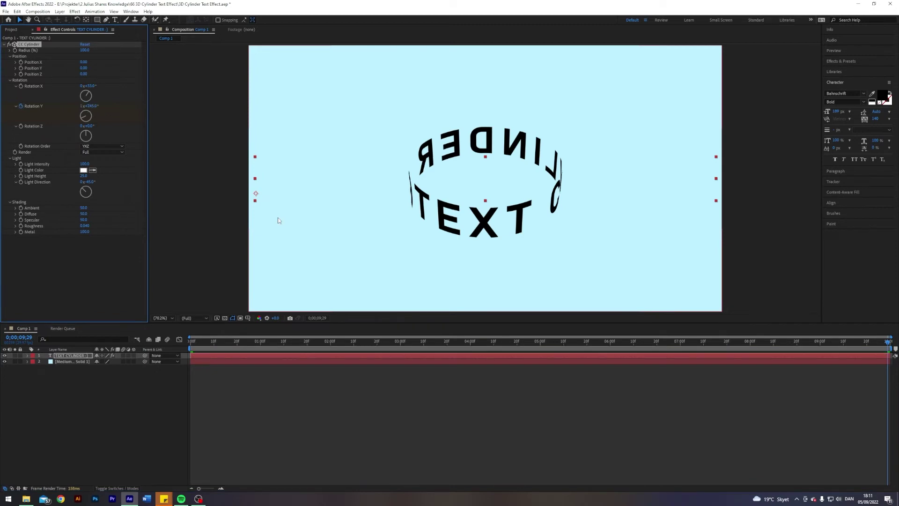
{"action": "left_click", "coordinate": [101, 328]}
{"action": "key", "text": "Home"}
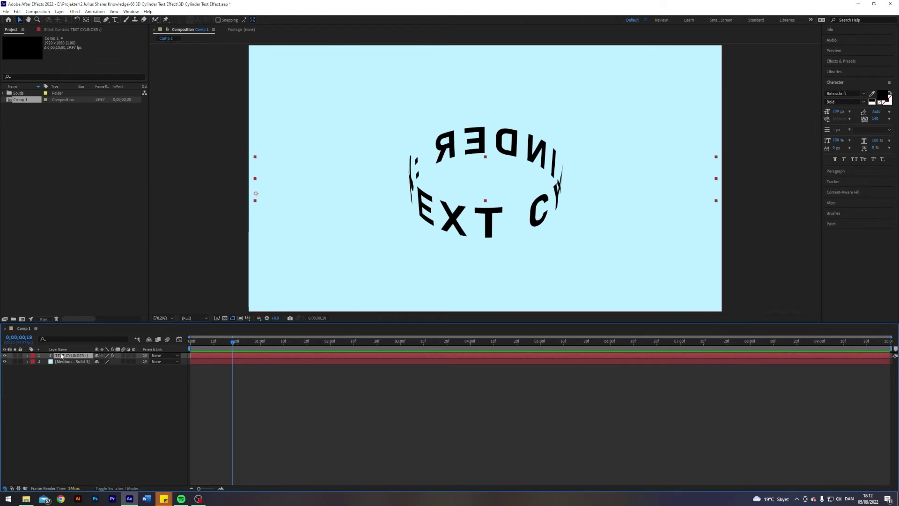
Step: Set the cylinder's Rotation X to 0° and deselect the layer
{"action": "left_click", "coordinate": [77, 32]}
{"action": "left_click", "coordinate": [89, 86]}
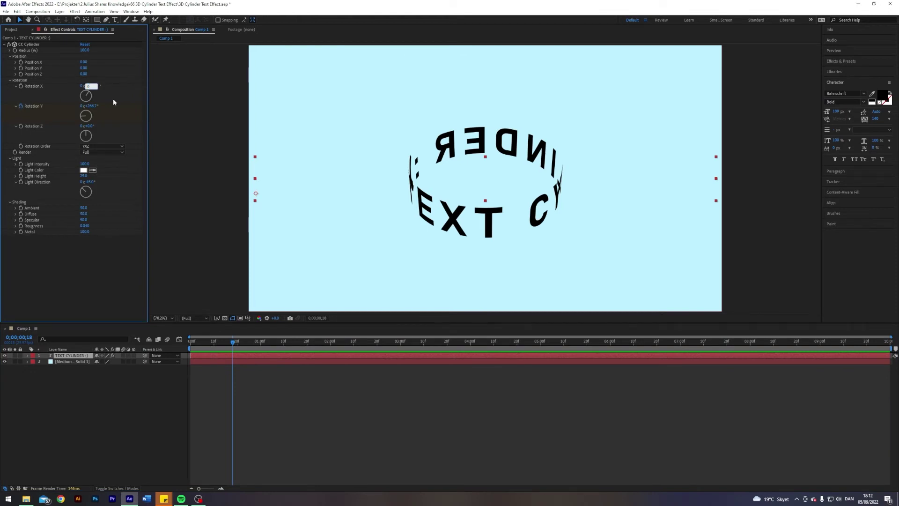
{"action": "type", "text": "0"}
{"action": "key", "text": "Return"}
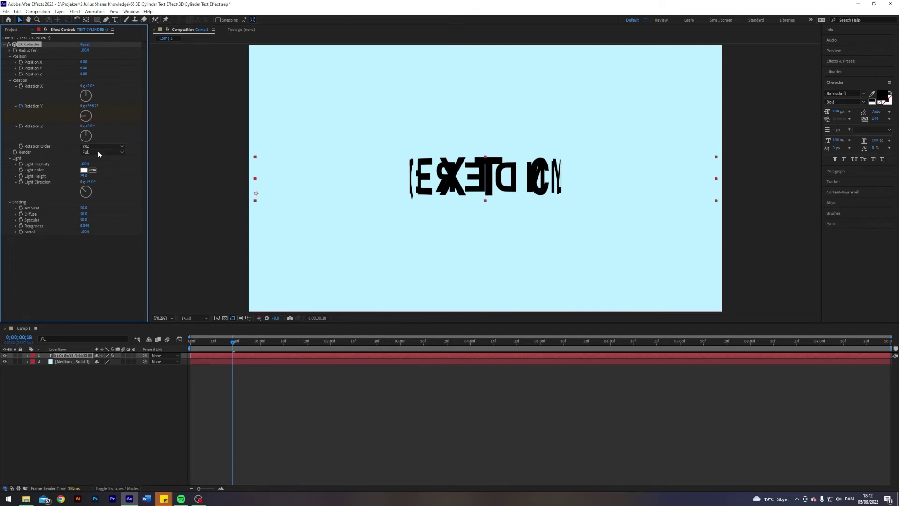
{"action": "left_click", "coordinate": [79, 395]}
{"action": "left_click", "coordinate": [97, 19]}
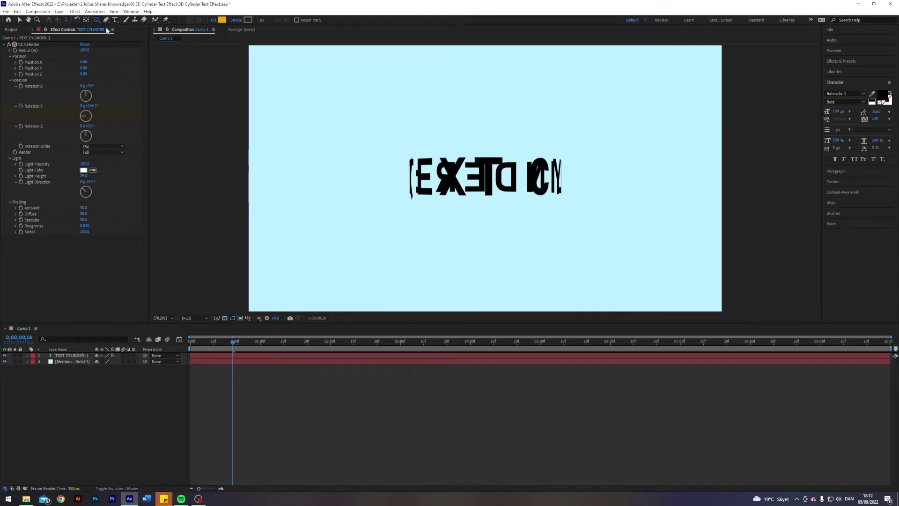
Step: Draw an orange rectangle, centre it, and move TEXT CYLINDER above Shape Layer 1
{"action": "mouse_move", "coordinate": [415, 102]}
{"action": "left_mouse_down"}
{"action": "mouse_move", "coordinate": [492, 155]}
{"action": "mouse_move", "coordinate": [555, 267]}
{"action": "mouse_move", "coordinate": [551, 282]}
{"action": "left_mouse_up"}
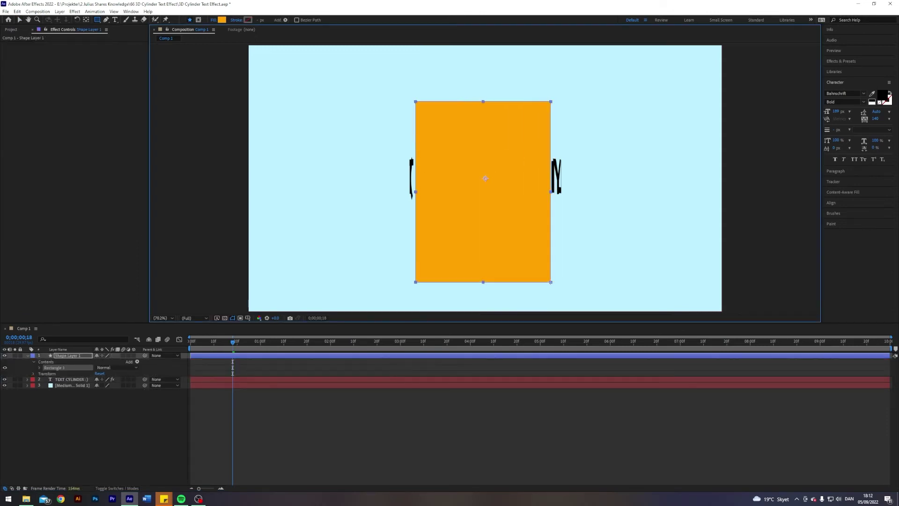
{"action": "left_click", "coordinate": [835, 182]}
{"action": "left_click", "coordinate": [836, 211]}
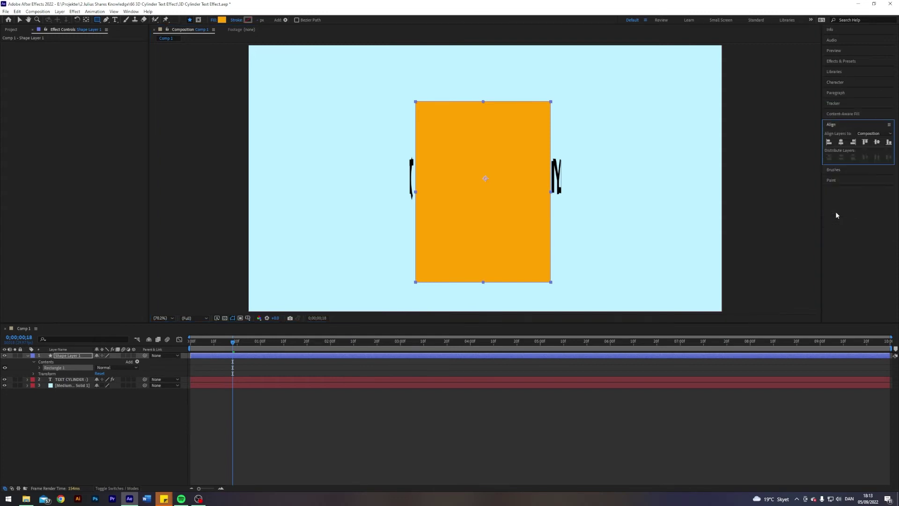
{"action": "left_click", "coordinate": [841, 142]}
{"action": "left_click", "coordinate": [877, 141]}
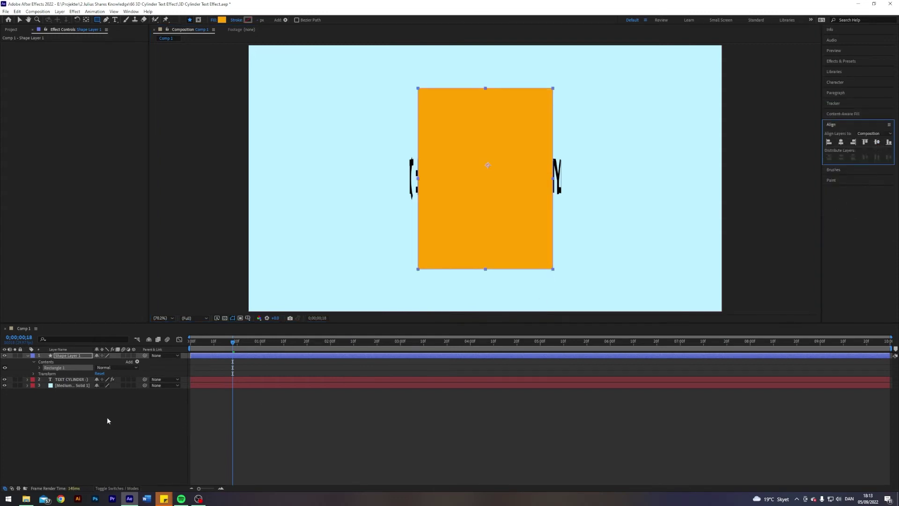
{"action": "left_click", "coordinate": [106, 417]}
{"action": "left_click", "coordinate": [19, 20]}
{"action": "left_click_drag", "start_coordinate": [63, 380], "coordinate": [66, 356]}
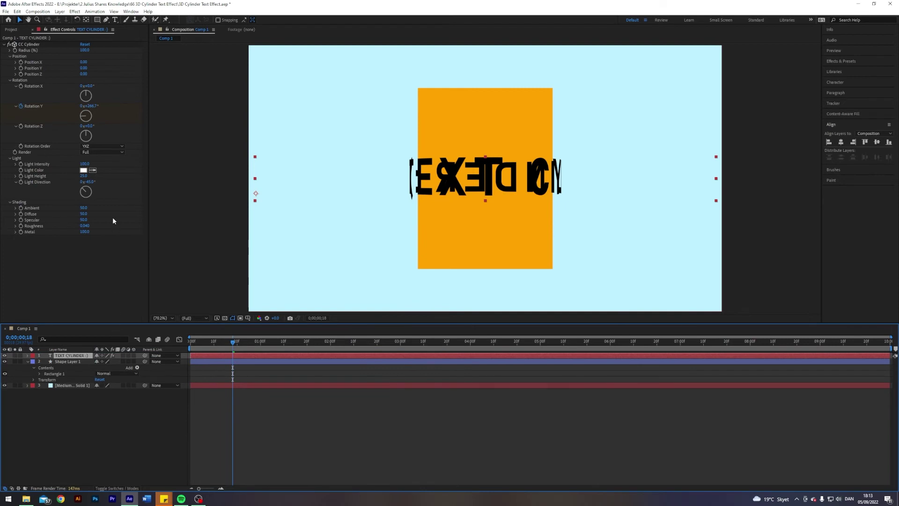
Step: Set CC Cylinder's Render to Outside and its Radius to 125
{"action": "left_click", "coordinate": [104, 152]}
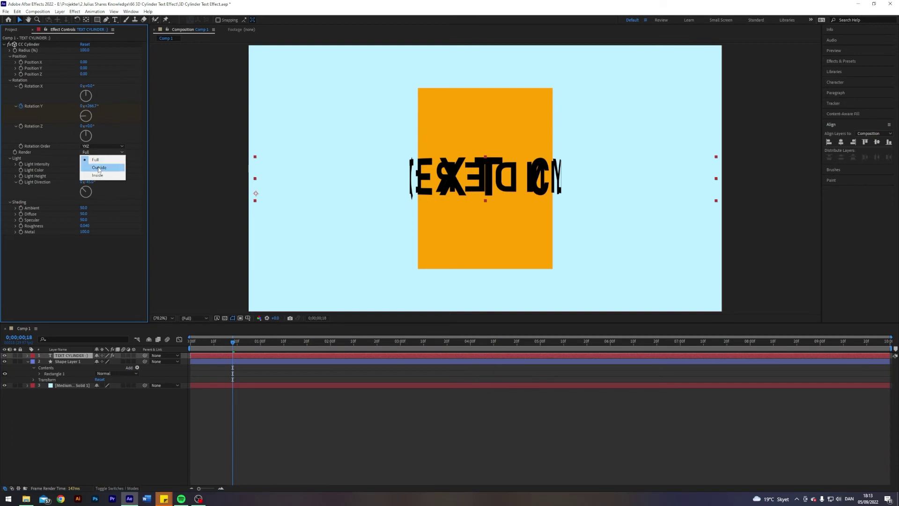
{"action": "left_click", "coordinate": [98, 168]}
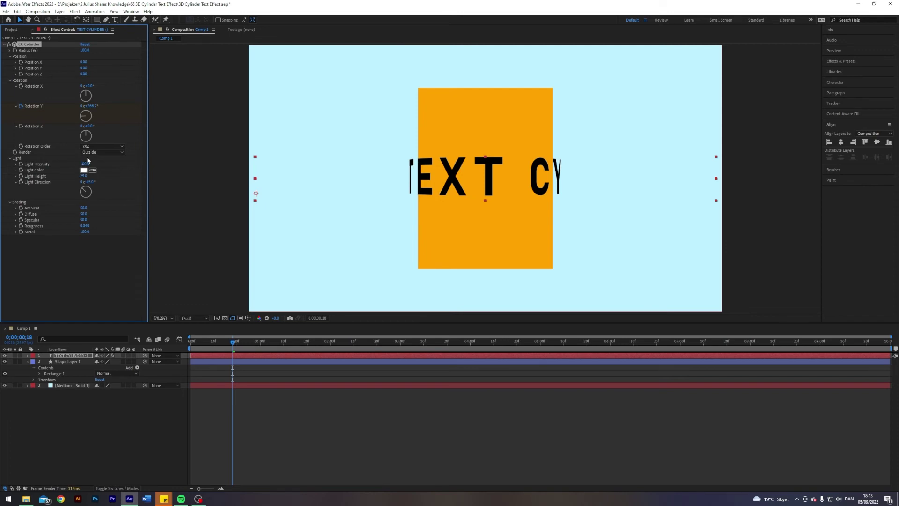
{"action": "left_click", "coordinate": [86, 51]}
{"action": "type", "text": "125"}
{"action": "key", "text": "Return"}
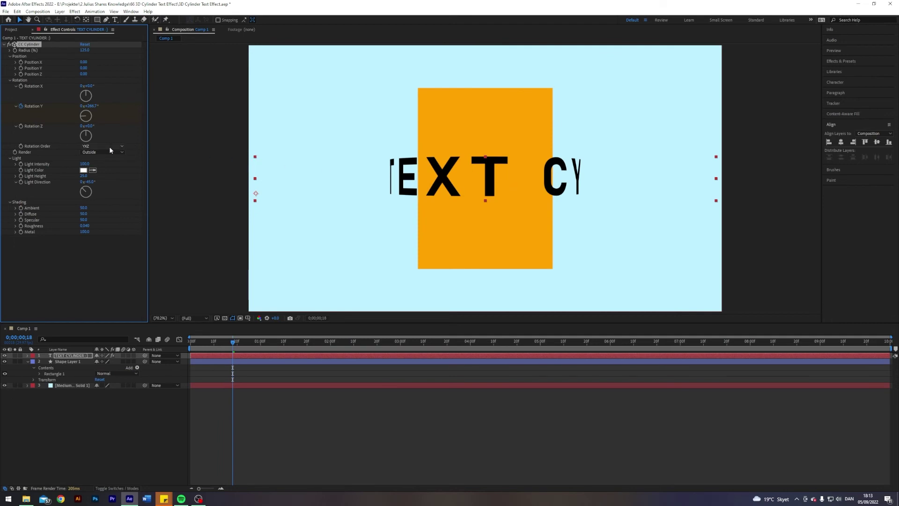
Step: Duplicate TEXT CYLINDER below Shape Layer 1, set the copy's Render to Inside, and preview
{"action": "left_click", "coordinate": [75, 355]}
{"action": "key", "text": "ctrl+d"}
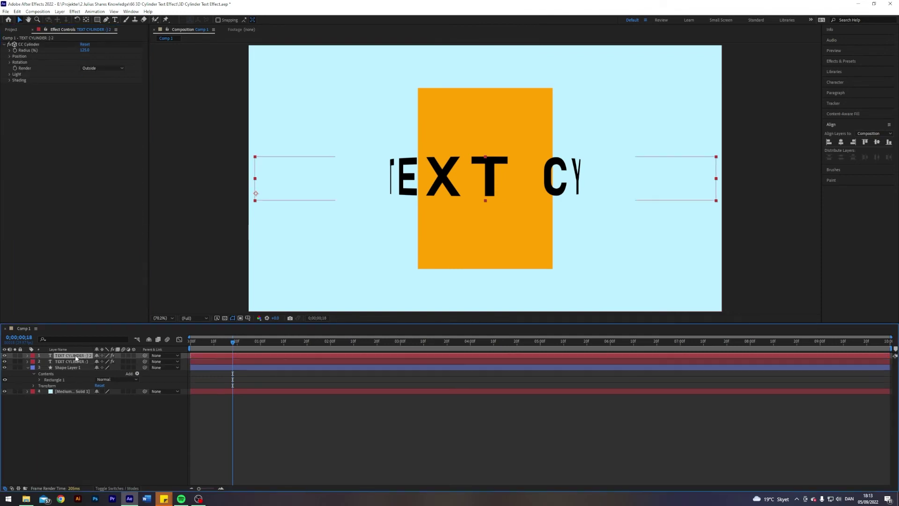
{"action": "left_click_drag", "start_coordinate": [75, 355], "coordinate": [71, 386]}
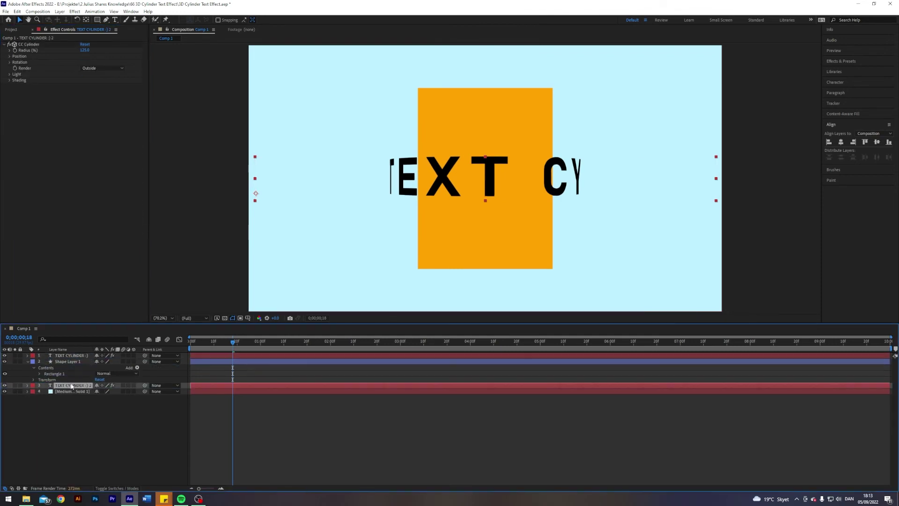
{"action": "left_click", "coordinate": [99, 68]}
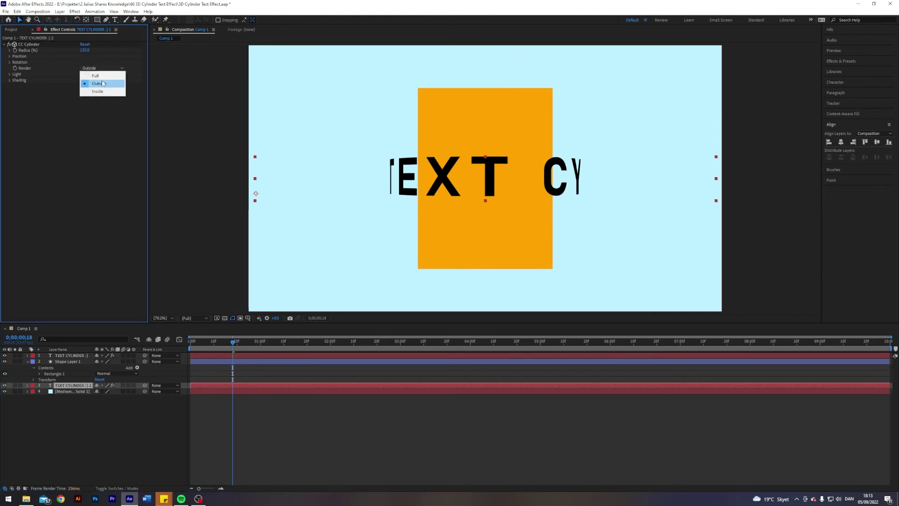
{"action": "left_click", "coordinate": [103, 93]}
{"action": "left_click", "coordinate": [145, 435]}
{"action": "key", "text": "space"}
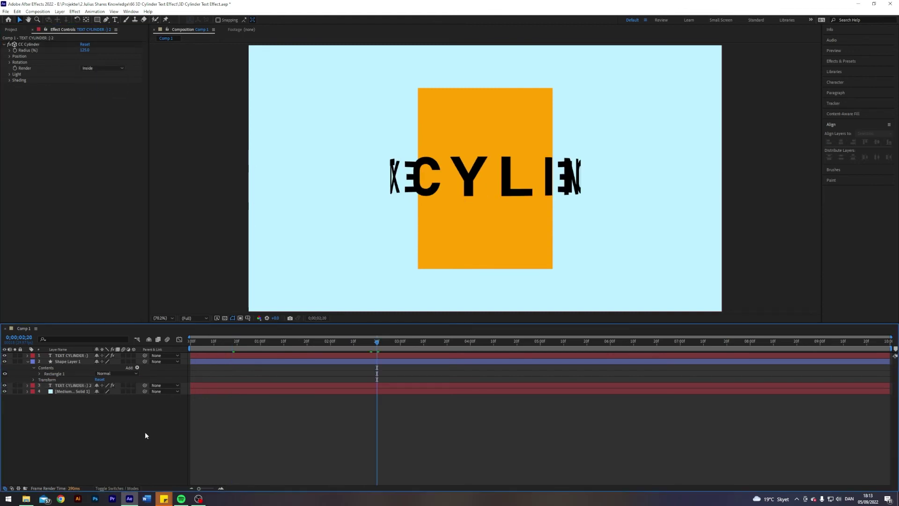